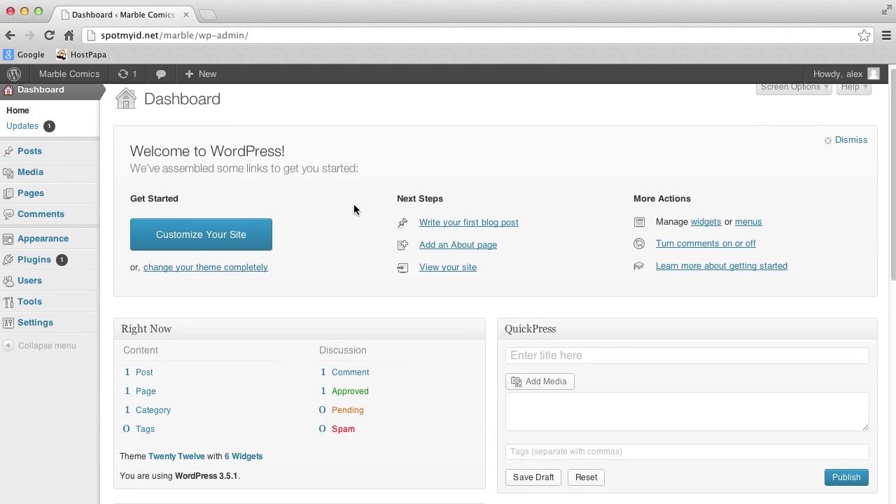
Step: Scroll the dashboard, then open the logged-in user's Edit My Profile page from the toolbar
{"action": "scroll", "coordinate": [354, 204], "scroll_direction": "down", "scroll_amount": 3}
{"action": "scroll", "coordinate": [353, 203], "scroll_direction": "down", "scroll_amount": 2}
{"action": "scroll", "coordinate": [353, 202], "scroll_direction": "down", "scroll_amount": 1}
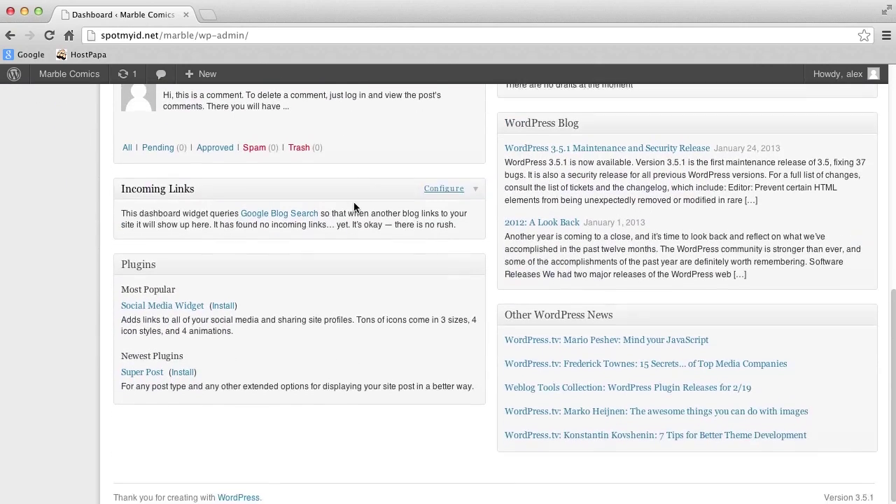
{"action": "scroll", "coordinate": [354, 201], "scroll_direction": "up", "scroll_amount": 5}
{"action": "scroll", "coordinate": [353, 201], "scroll_direction": "up", "scroll_amount": 2}
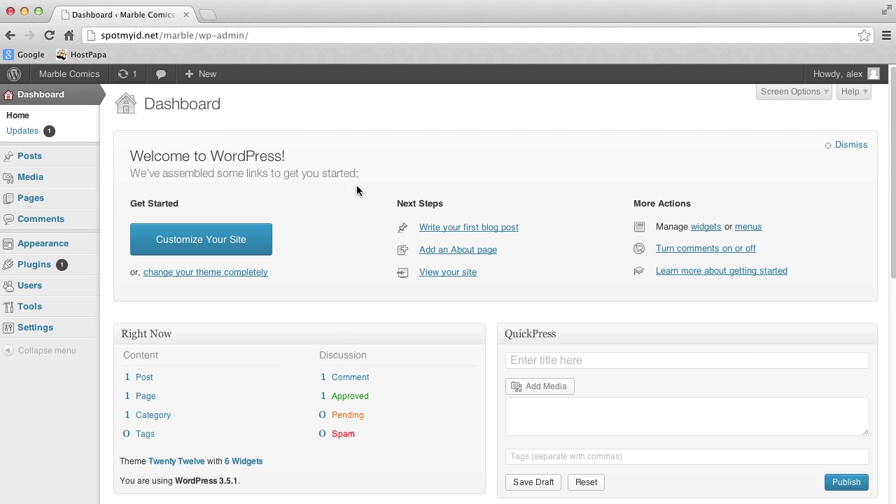
{"action": "left_click", "coordinate": [330, 33]}
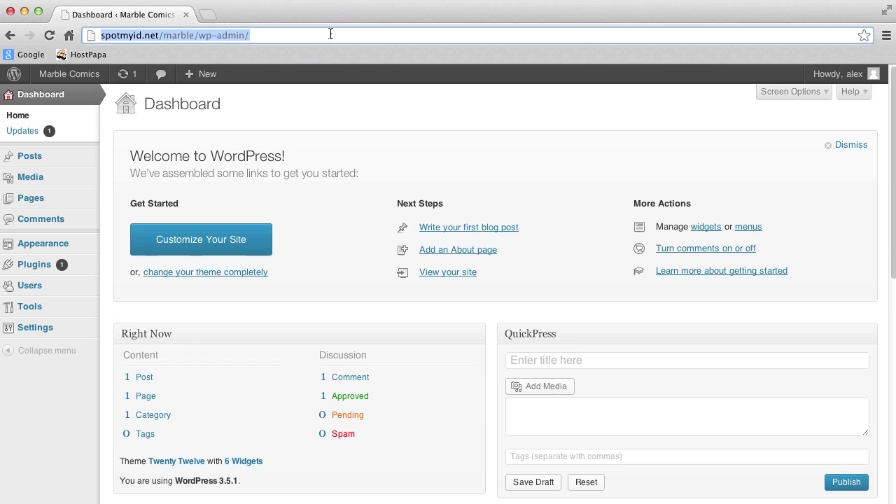
{"action": "left_click", "coordinate": [330, 34]}
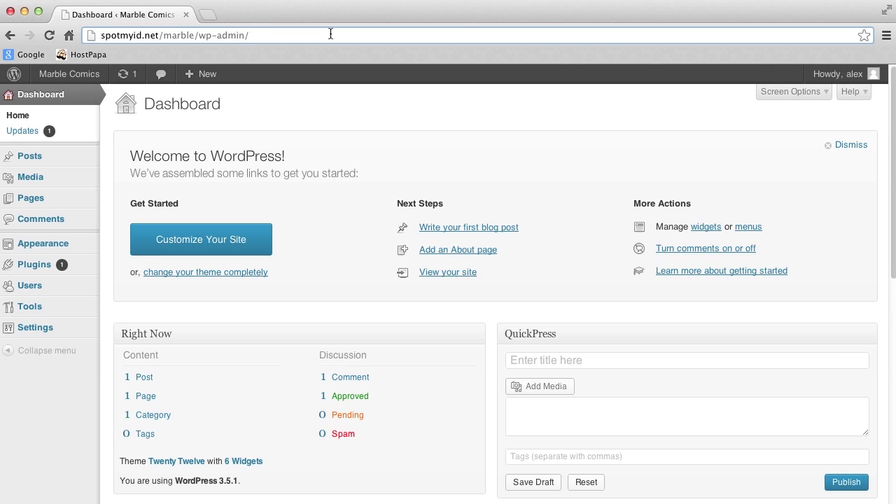
{"action": "left_click", "coordinate": [334, 132]}
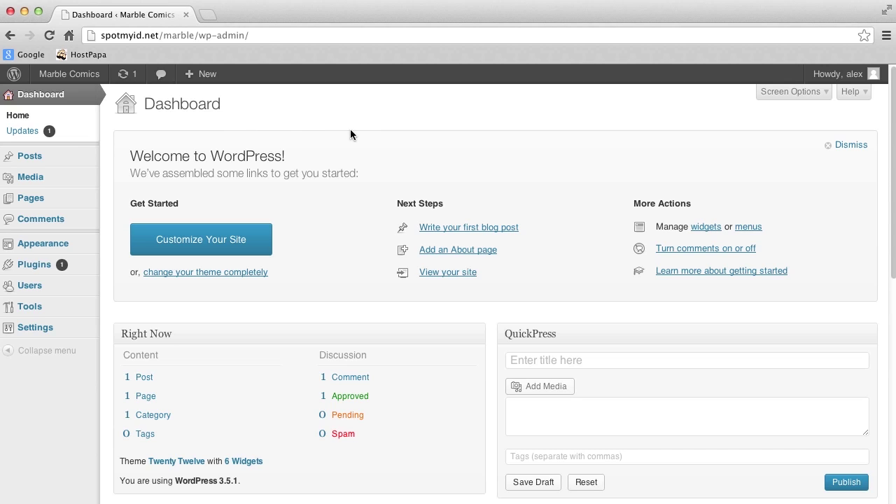
{"action": "mouse_move", "coordinate": [838, 74]}
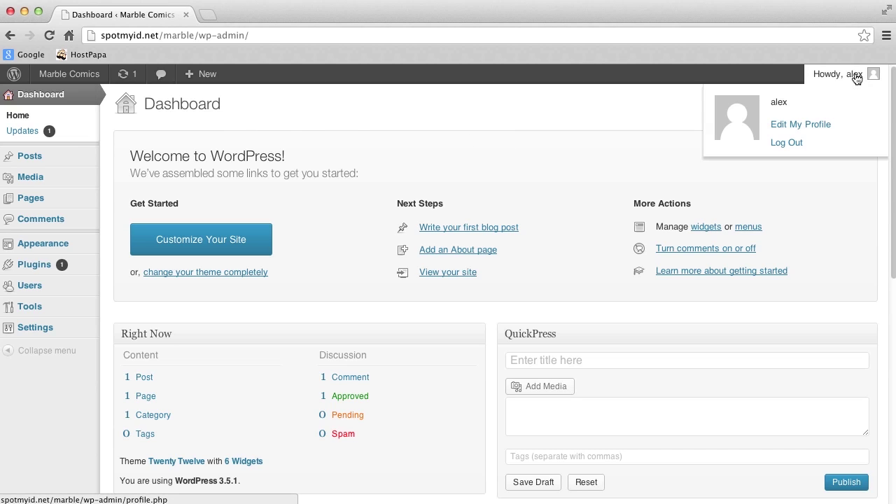
{"action": "left_click", "coordinate": [817, 129]}
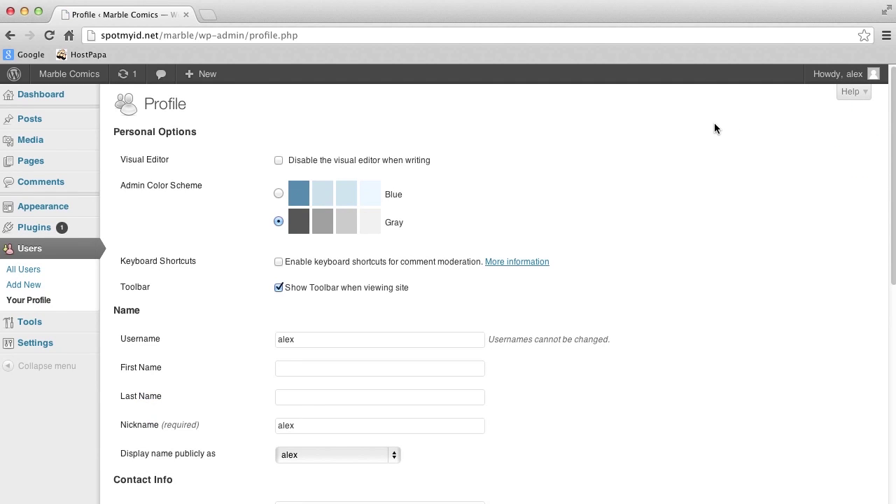
Step: Enter a new account password in both New Password fields and update the profile
{"action": "left_click_drag", "start_coordinate": [890, 136], "coordinate": [888, 358]}
{"action": "left_click", "coordinate": [349, 345]}
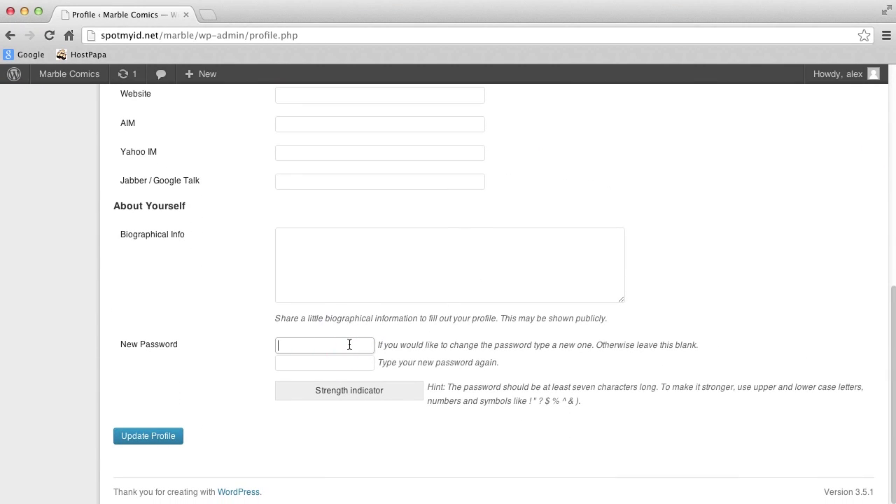
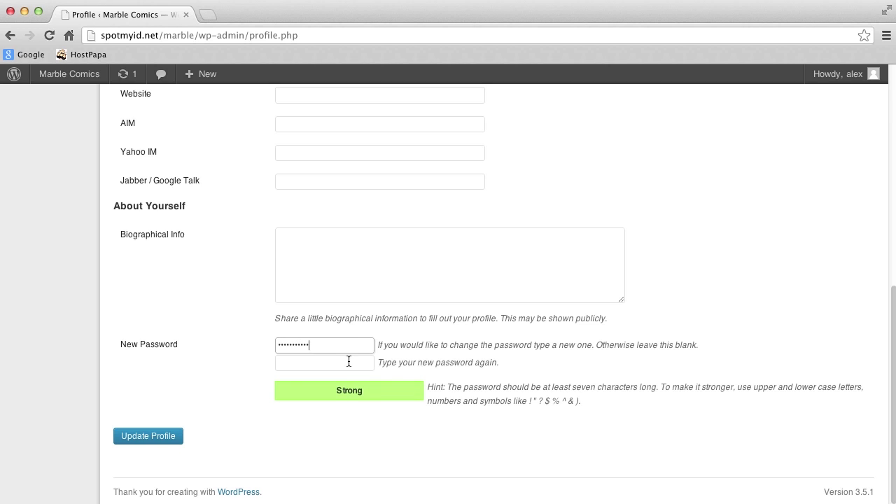
{"action": "left_click", "coordinate": [348, 361]}
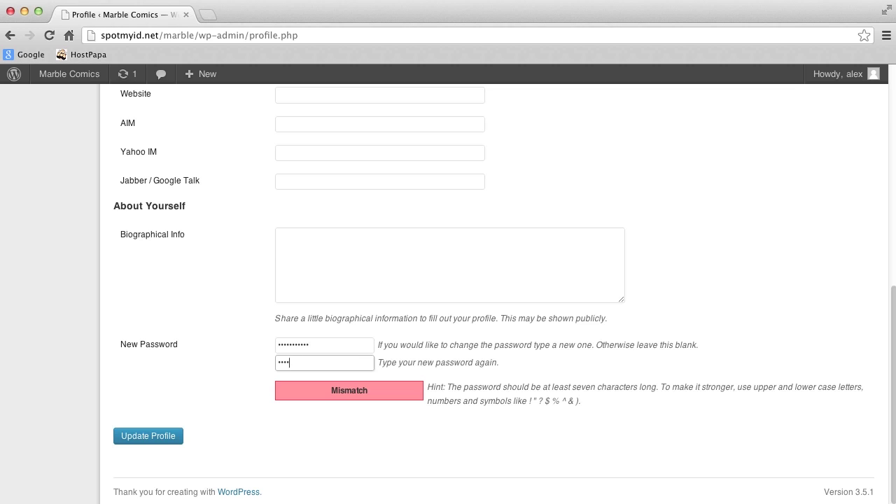
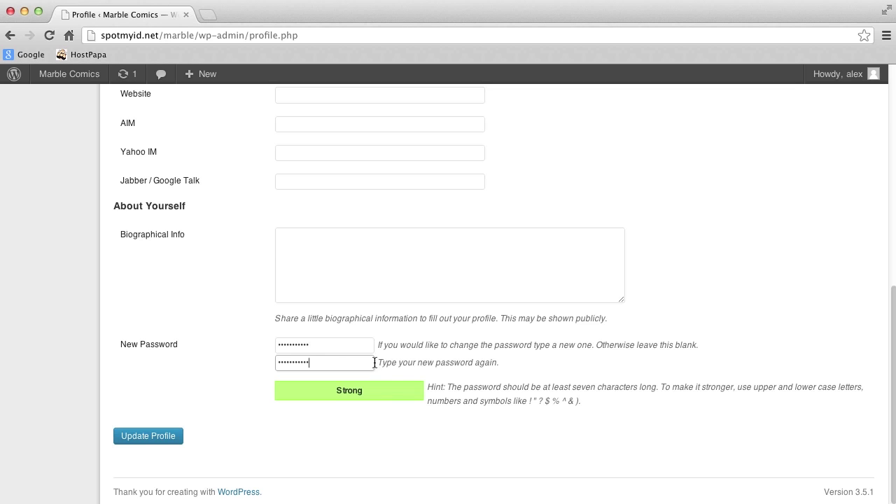
{"action": "left_click", "coordinate": [155, 439]}
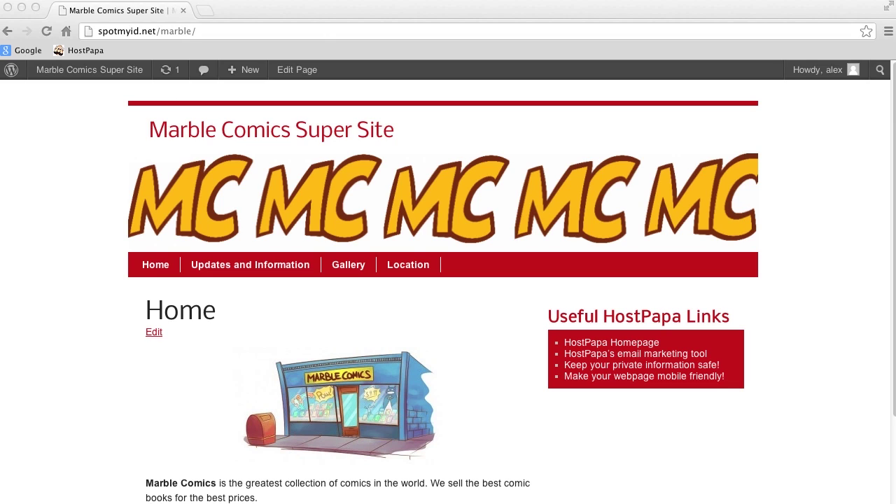
Step: Browse the live site's Home page and the Updates and Information page
{"action": "left_click", "coordinate": [845, 160]}
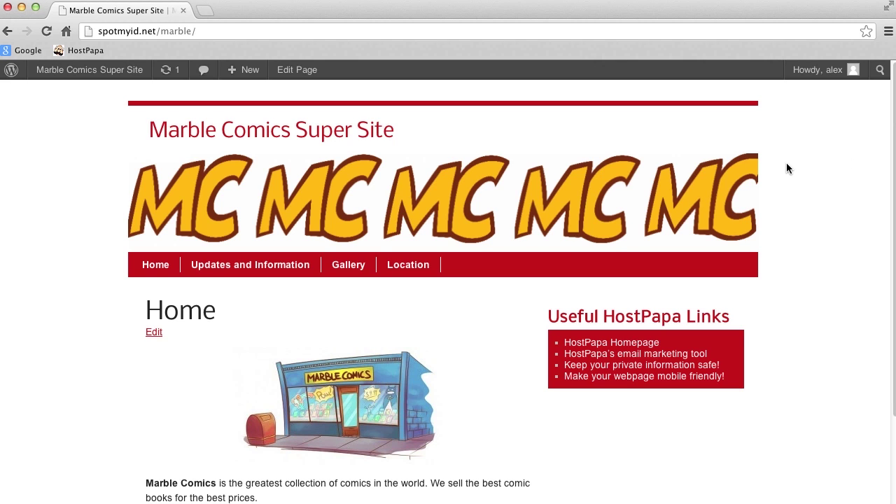
{"action": "scroll", "coordinate": [788, 164], "scroll_direction": "down", "scroll_amount": 2}
{"action": "scroll", "coordinate": [787, 163], "scroll_direction": "down", "scroll_amount": 2}
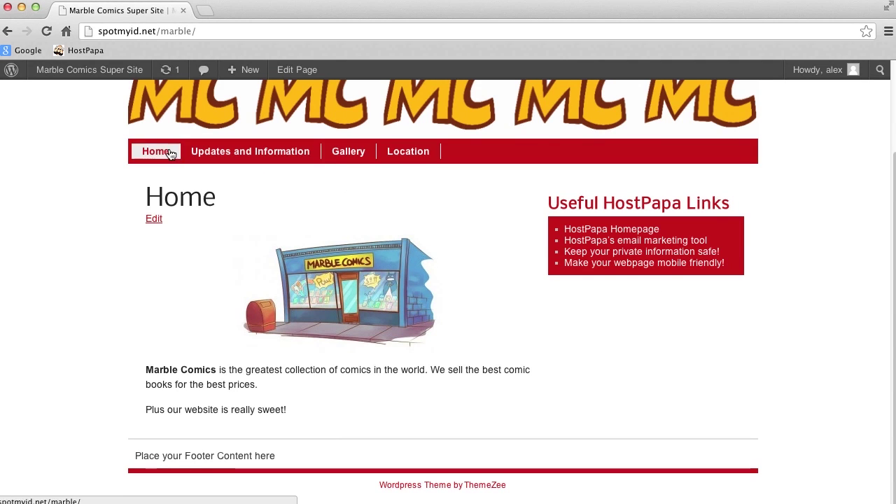
{"action": "left_click", "coordinate": [250, 151]}
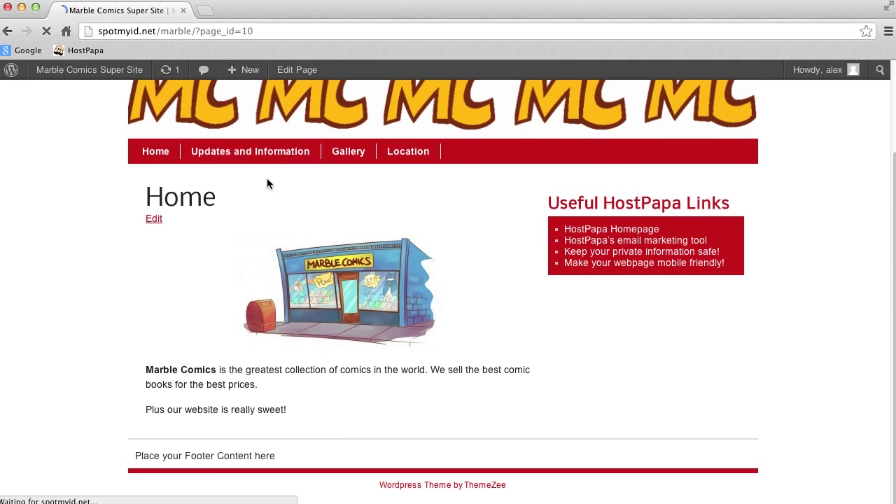
{"action": "scroll", "coordinate": [347, 227], "scroll_direction": "down", "scroll_amount": 2}
{"action": "scroll", "coordinate": [347, 228], "scroll_direction": "down", "scroll_amount": 2}
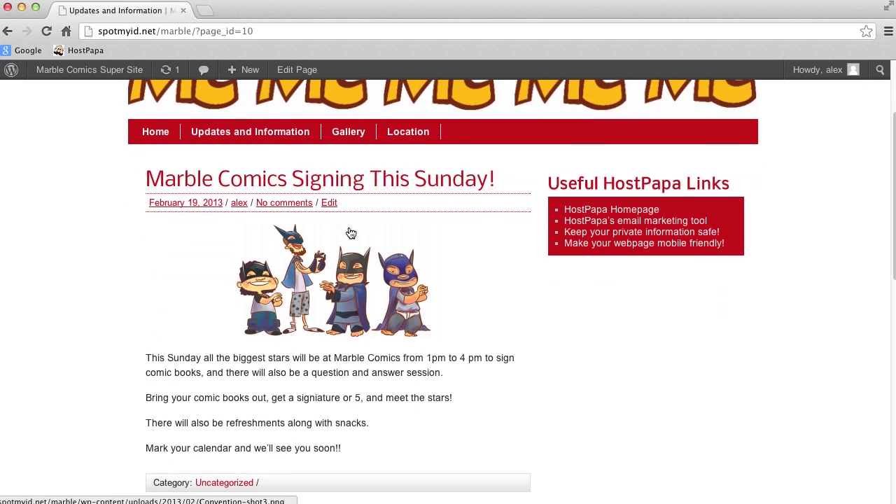
Step: Browse the Gallery page, then the Location page with its directions map
{"action": "left_click", "coordinate": [350, 137]}
{"action": "scroll", "coordinate": [388, 224], "scroll_direction": "down", "scroll_amount": 5}
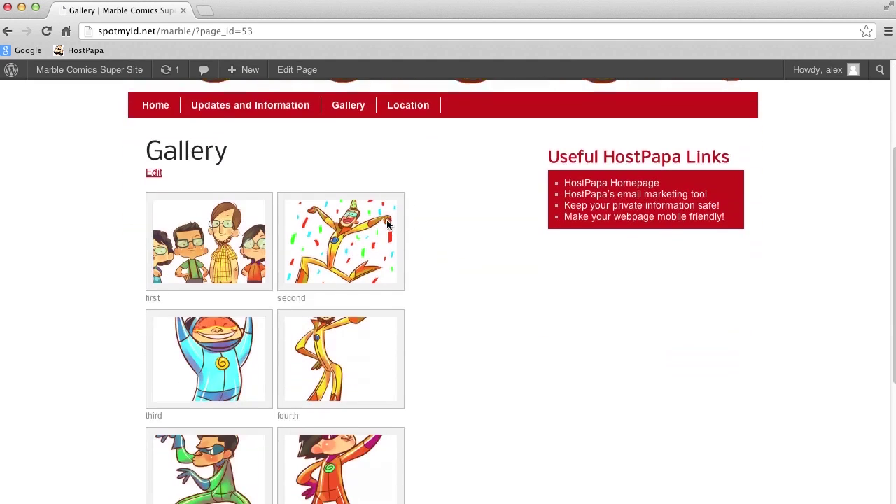
{"action": "scroll", "coordinate": [437, 200], "scroll_direction": "down", "scroll_amount": 1}
{"action": "scroll", "coordinate": [437, 200], "scroll_direction": "down", "scroll_amount": 3}
{"action": "scroll", "coordinate": [437, 200], "scroll_direction": "up", "scroll_amount": 1}
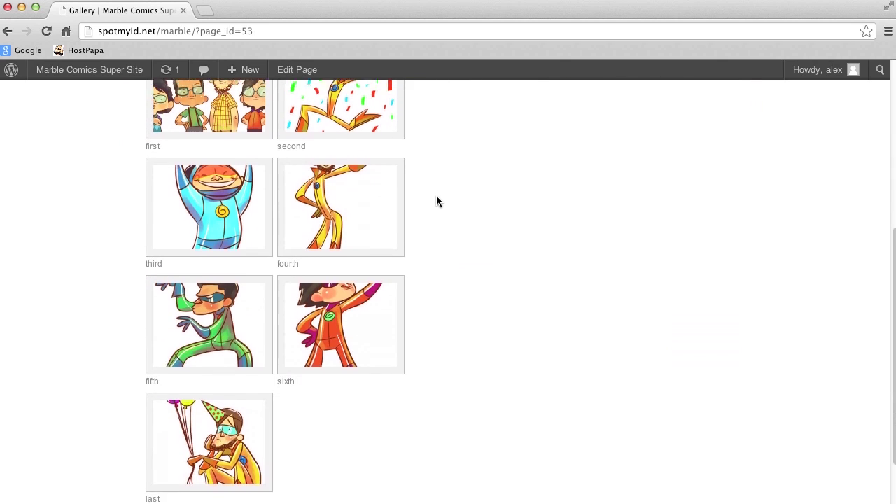
{"action": "scroll", "coordinate": [436, 200], "scroll_direction": "up", "scroll_amount": 5}
{"action": "left_click", "coordinate": [414, 190]}
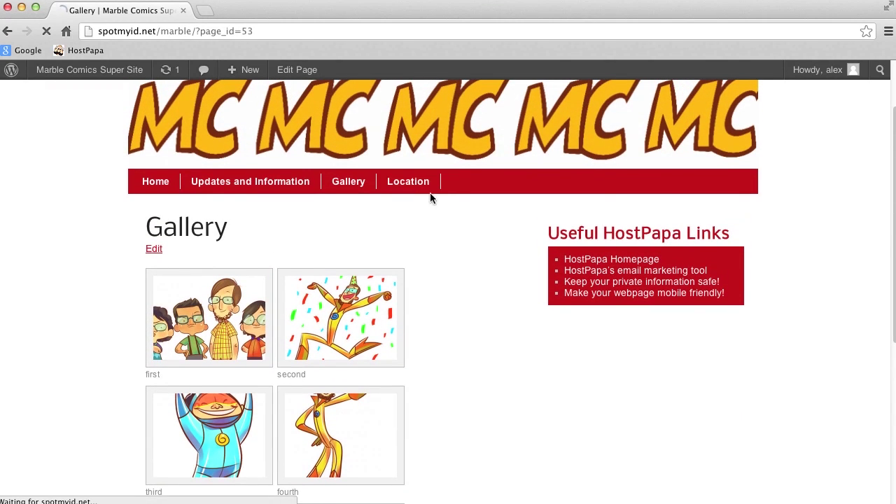
{"action": "scroll", "coordinate": [451, 221], "scroll_direction": "down", "scroll_amount": 1}
{"action": "scroll", "coordinate": [451, 221], "scroll_direction": "down", "scroll_amount": 4}
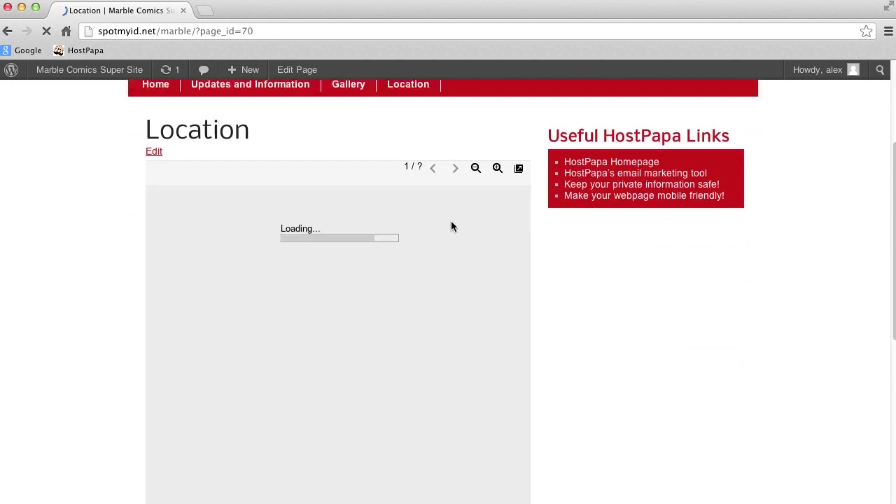
{"action": "scroll", "coordinate": [453, 223], "scroll_direction": "down", "scroll_amount": 1}
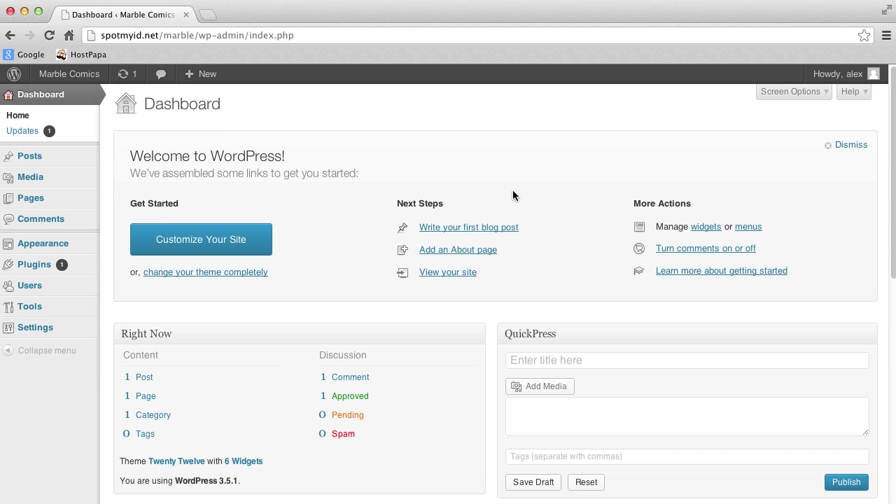
Step: Open Appearance > Themes showing Twenty Twelve, then switch to Install Themes
{"action": "left_click", "coordinate": [87, 248]}
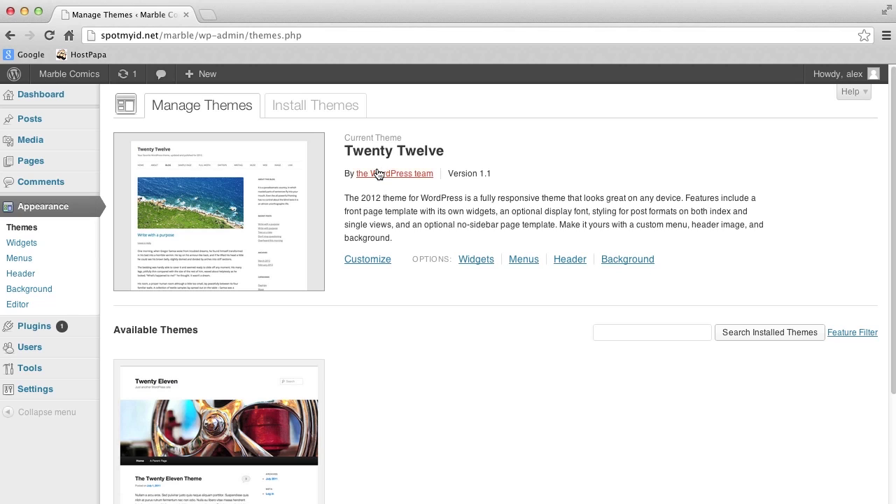
{"action": "left_click", "coordinate": [337, 114]}
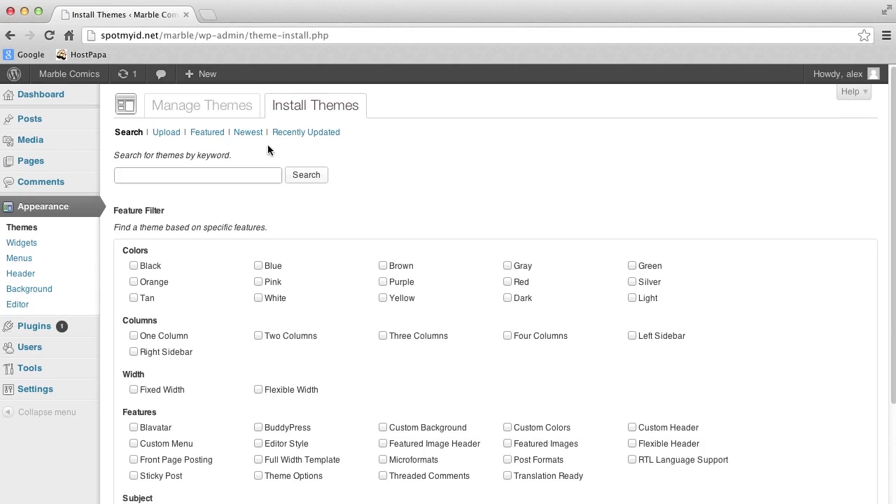
Step: Search installable themes for 'zeebusiness' and install zeeBusiness by ThemeZee
{"action": "left_click", "coordinate": [242, 173]}
{"action": "type", "text": "zeebusiness"}
{"action": "key", "text": "Return"}
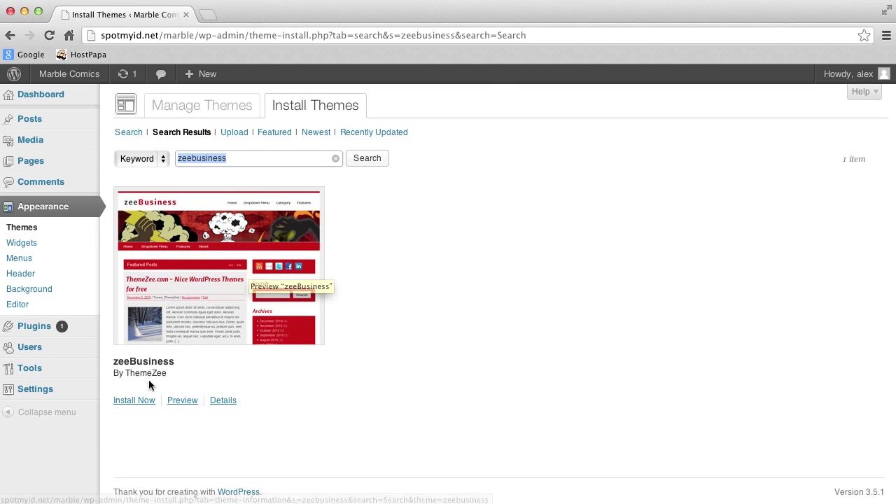
{"action": "left_click", "coordinate": [147, 405]}
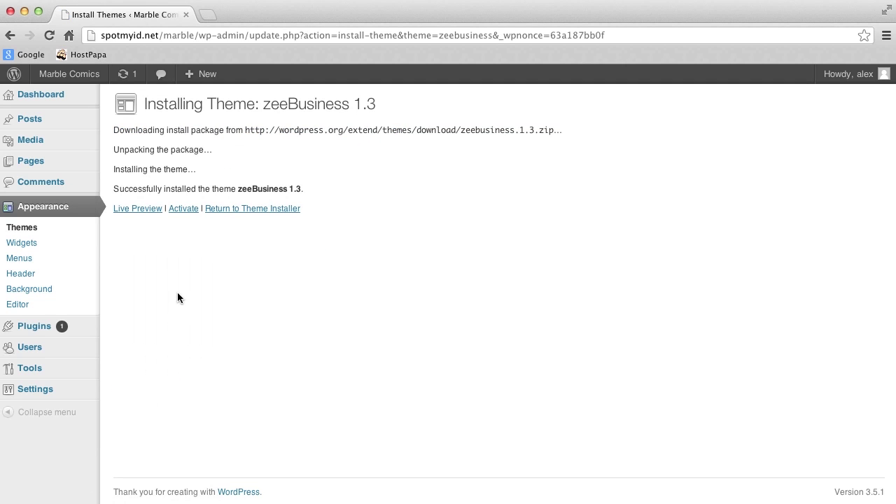
Step: Activate zeeBusiness 1.3 as the current theme and bring up the Visit site link's menu
{"action": "left_click", "coordinate": [184, 208]}
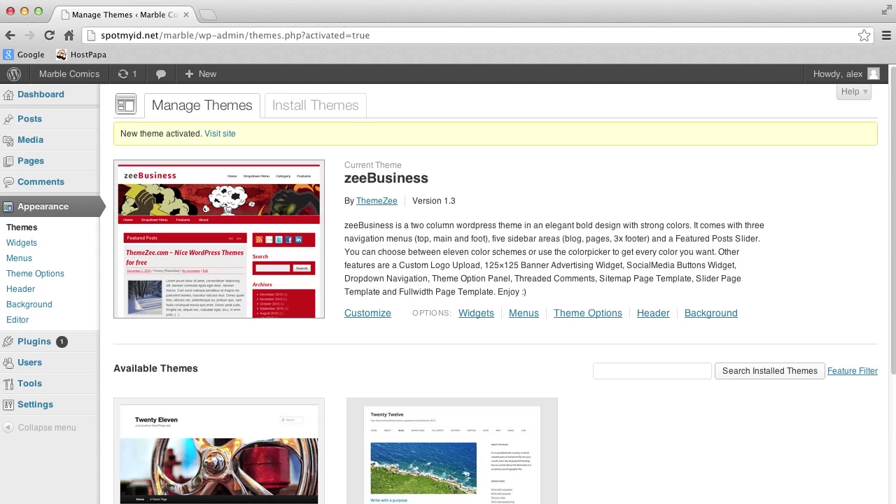
{"action": "right_click", "coordinate": [222, 138]}
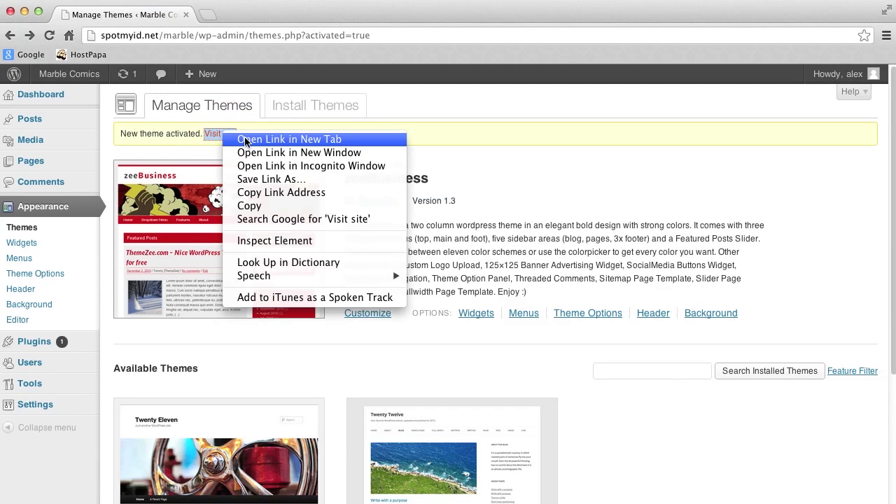
Step: View the live site with the zeeBusiness design in a new tab, then return to Manage Themes
{"action": "left_click", "coordinate": [245, 139]}
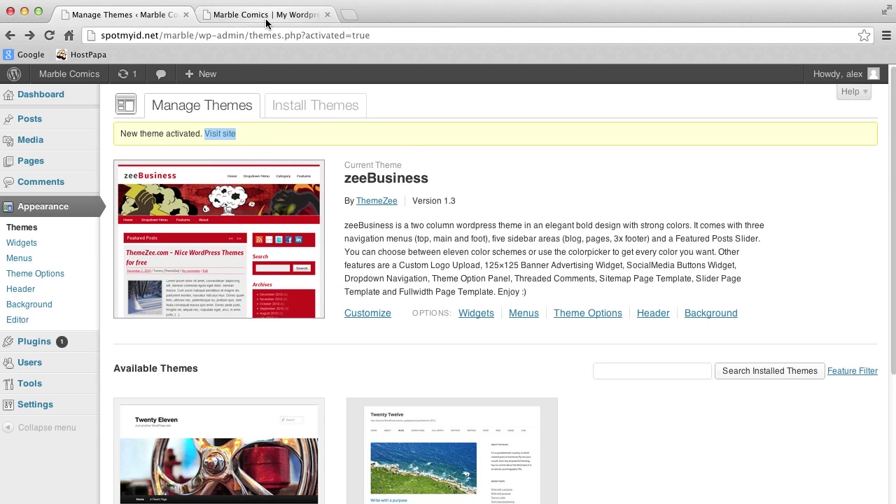
{"action": "left_click", "coordinate": [265, 14]}
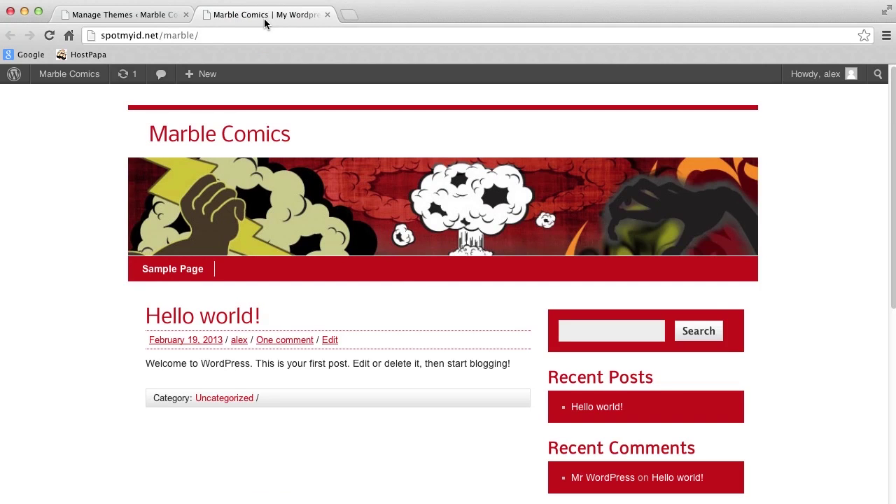
{"action": "left_click", "coordinate": [144, 15]}
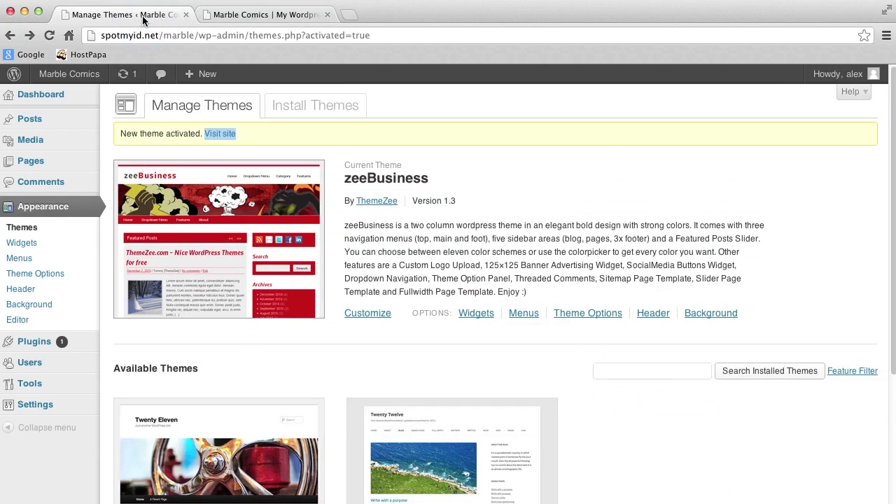
Step: Change the Site Title in General Settings to 'Marble Comics Super Site' and save
{"action": "scroll", "coordinate": [238, 159], "scroll_direction": "down", "scroll_amount": 1}
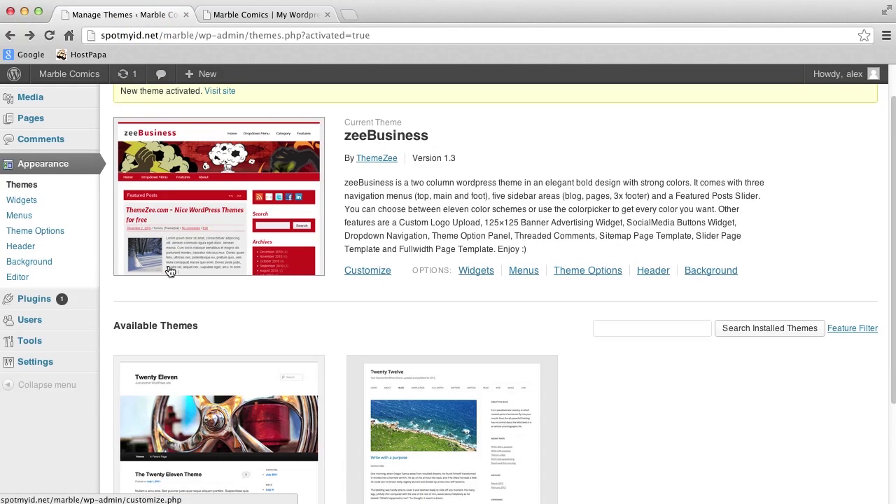
{"action": "left_click", "coordinate": [43, 366]}
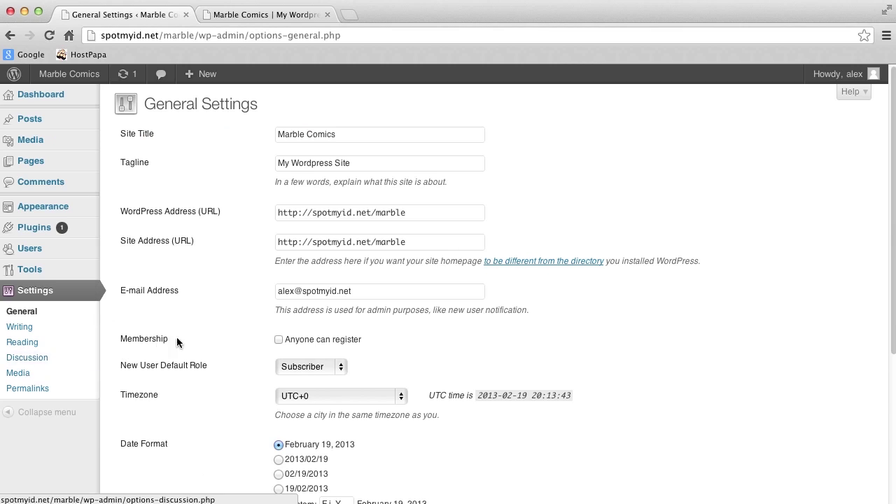
{"action": "left_click", "coordinate": [358, 136]}
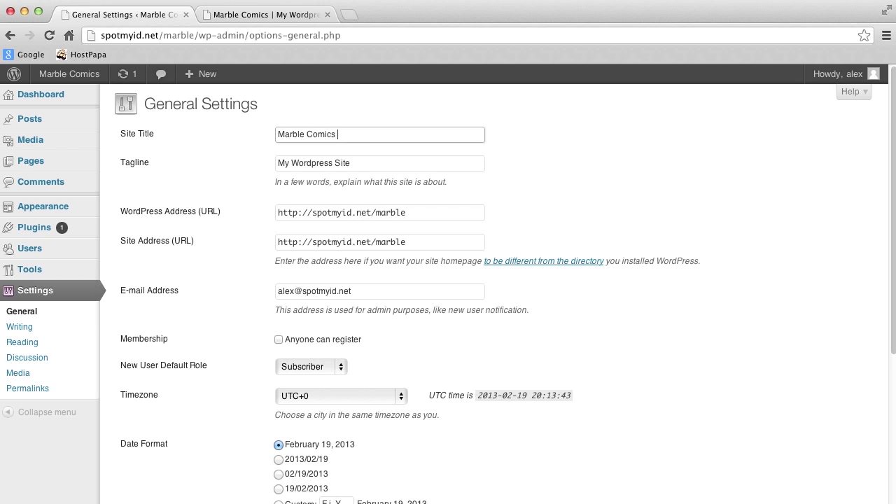
{"action": "type", "text": "Super Site"}
{"action": "scroll", "coordinate": [386, 158], "scroll_direction": "down", "scroll_amount": 5}
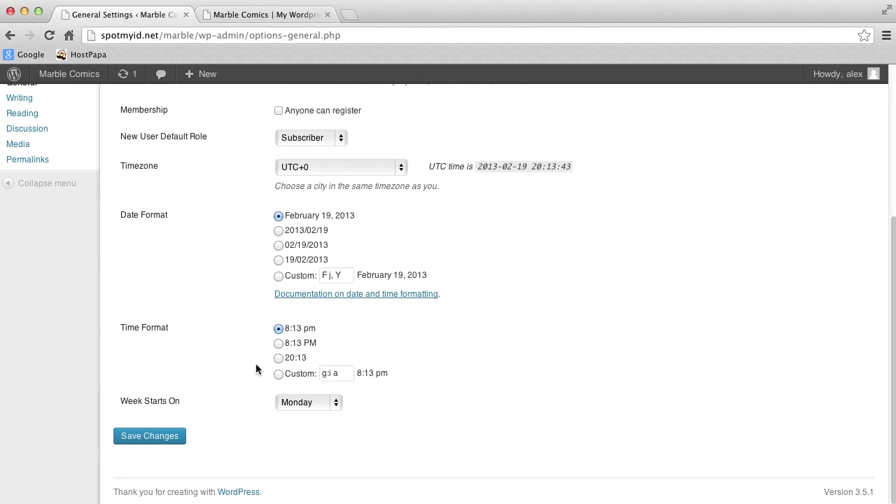
{"action": "left_click", "coordinate": [161, 443]}
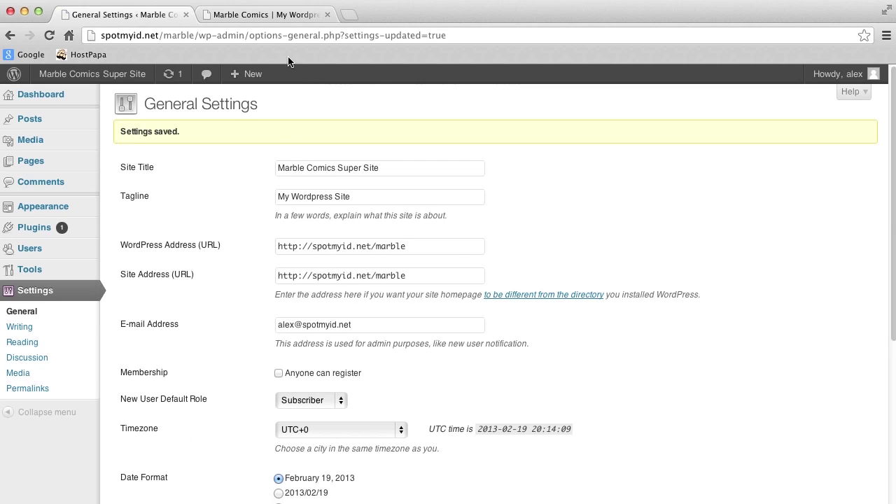
{"action": "left_click", "coordinate": [276, 15]}
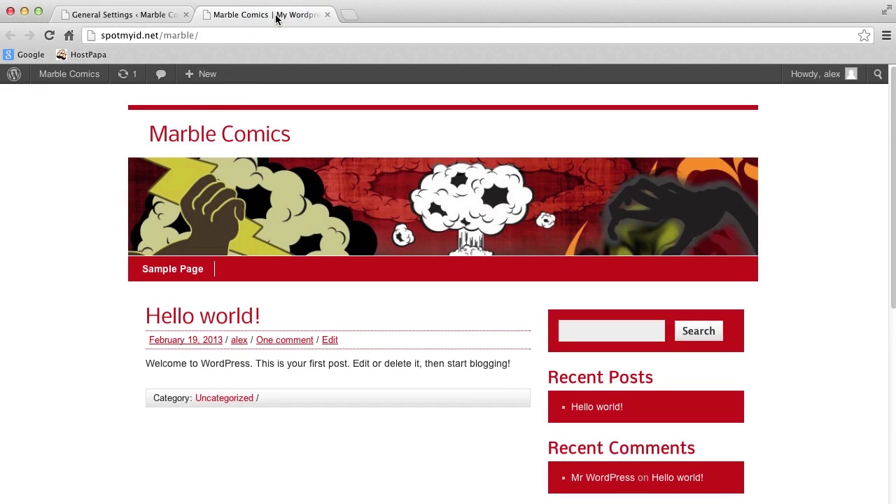
Step: Reload the live site to confirm the 'Marble Comics Super Site' title, then return to General Settings
{"action": "left_click", "coordinate": [49, 35]}
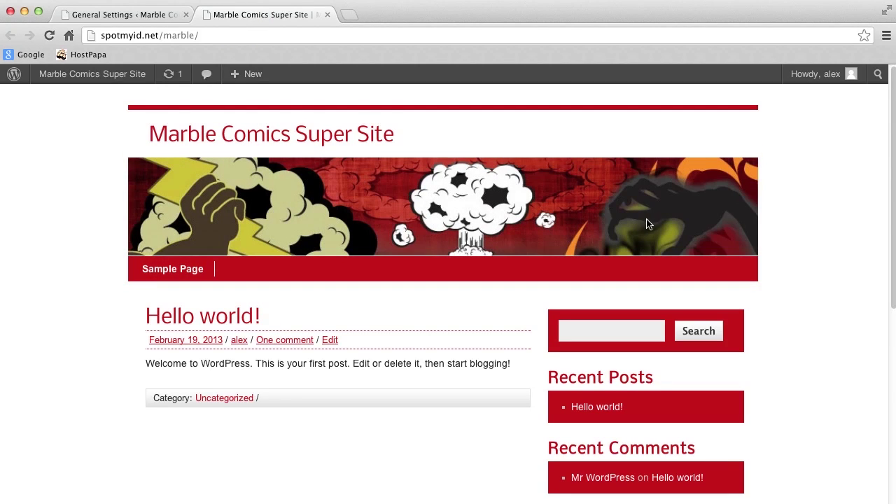
{"action": "left_click", "coordinate": [155, 15]}
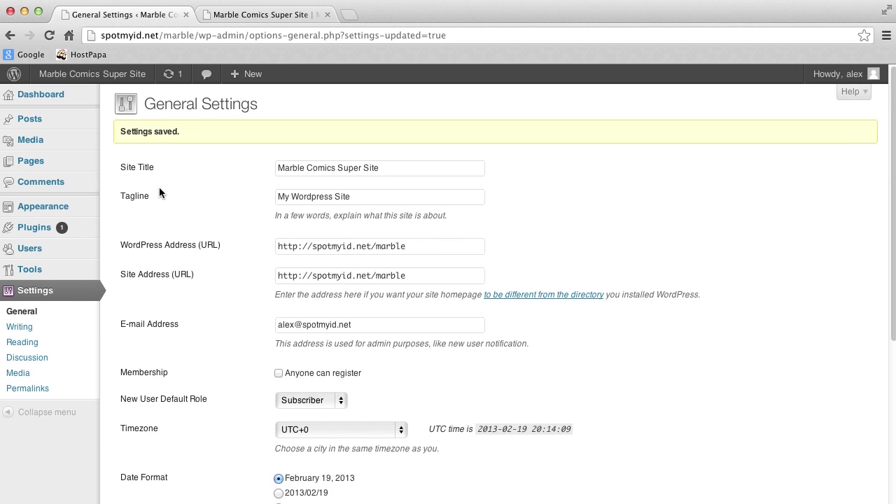
{"action": "mouse_move", "coordinate": [42, 207]}
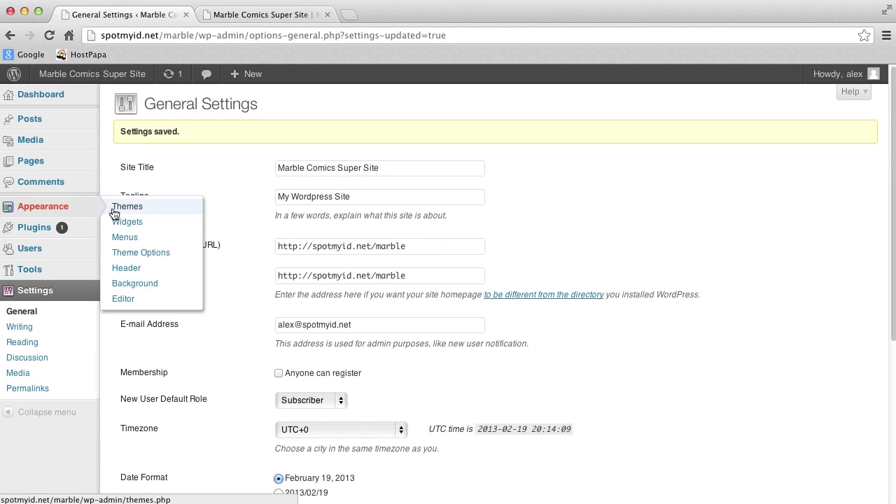
Step: Upload cropped-MC-banner.png from Stock Textures as the custom header image
{"action": "left_click", "coordinate": [128, 272]}
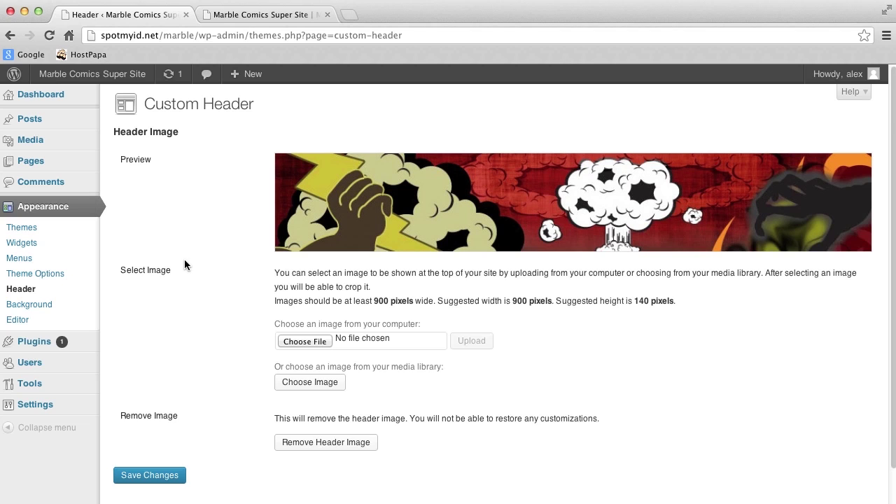
{"action": "left_click", "coordinate": [306, 342]}
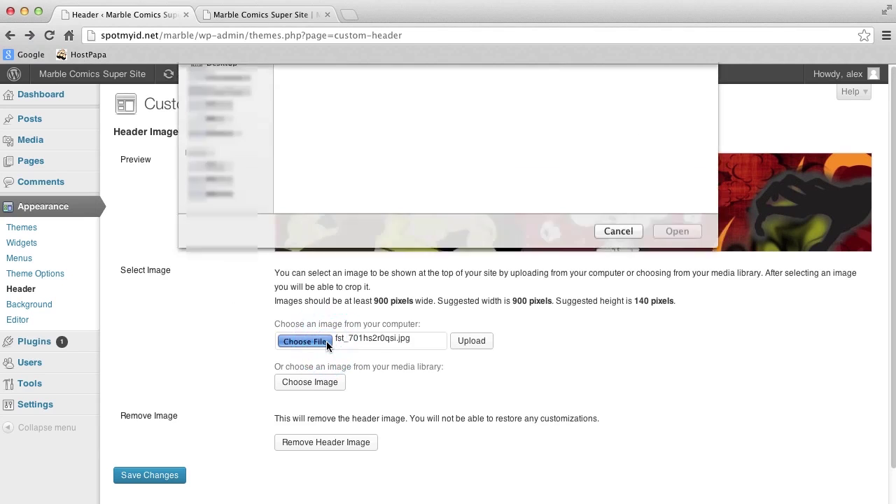
{"action": "scroll", "coordinate": [516, 209], "scroll_direction": "down", "scroll_amount": 3}
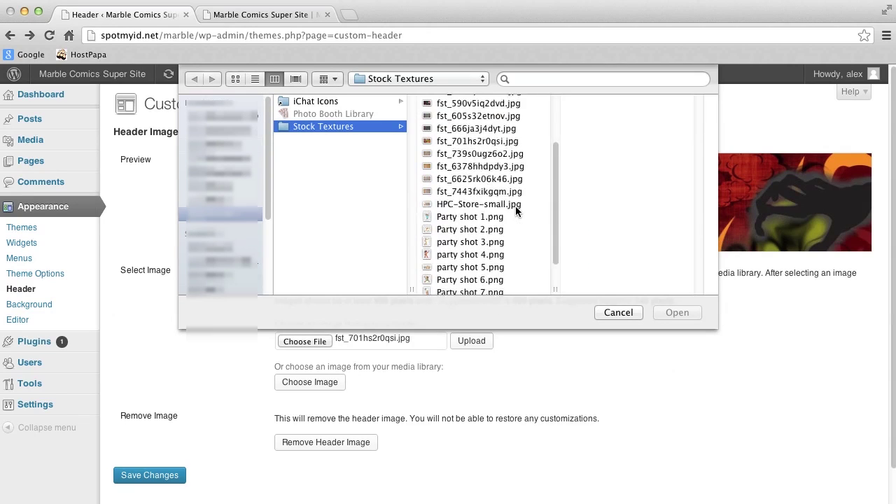
{"action": "scroll", "coordinate": [504, 206], "scroll_direction": "down", "scroll_amount": 1}
{"action": "scroll", "coordinate": [499, 182], "scroll_direction": "up", "scroll_amount": 4}
{"action": "left_click", "coordinate": [504, 124]}
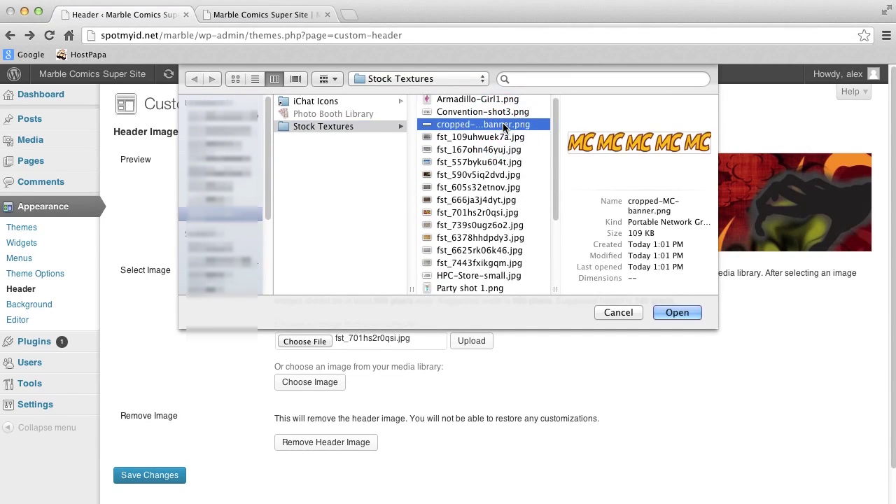
{"action": "left_click", "coordinate": [658, 312]}
{"action": "left_click", "coordinate": [466, 341]}
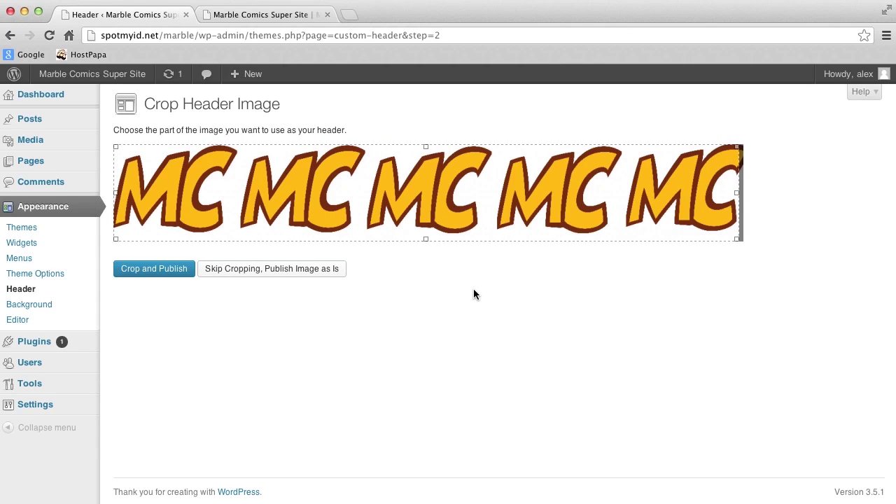
Step: Crop and publish the MC banner as the header image, then save the Custom Header changes
{"action": "left_click", "coordinate": [177, 274]}
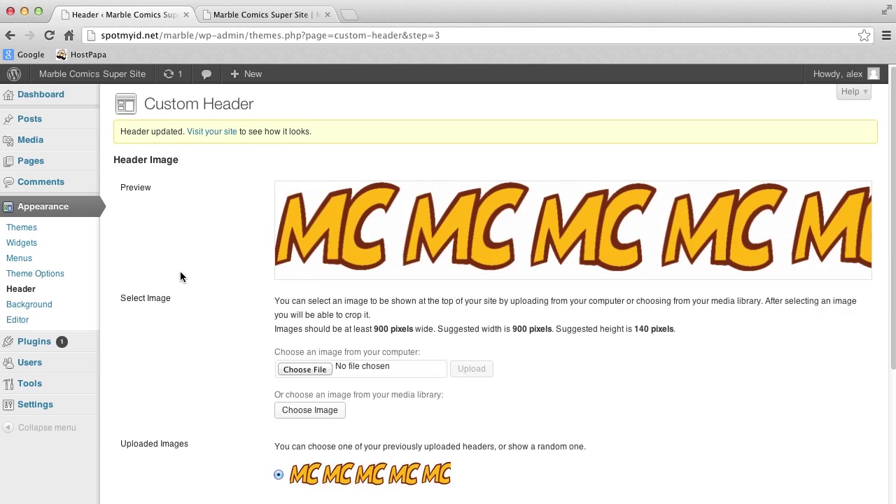
{"action": "scroll", "coordinate": [180, 272], "scroll_direction": "down", "scroll_amount": 5}
{"action": "scroll", "coordinate": [180, 272], "scroll_direction": "down", "scroll_amount": 2}
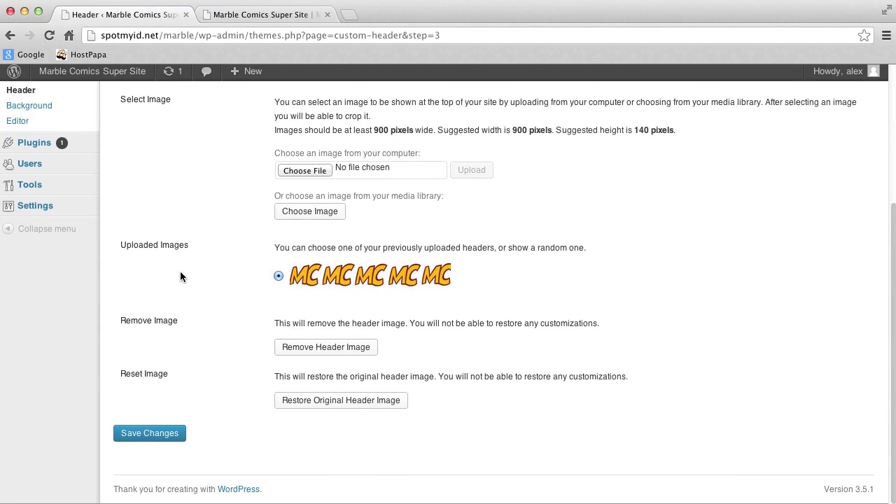
{"action": "left_click", "coordinate": [172, 437]}
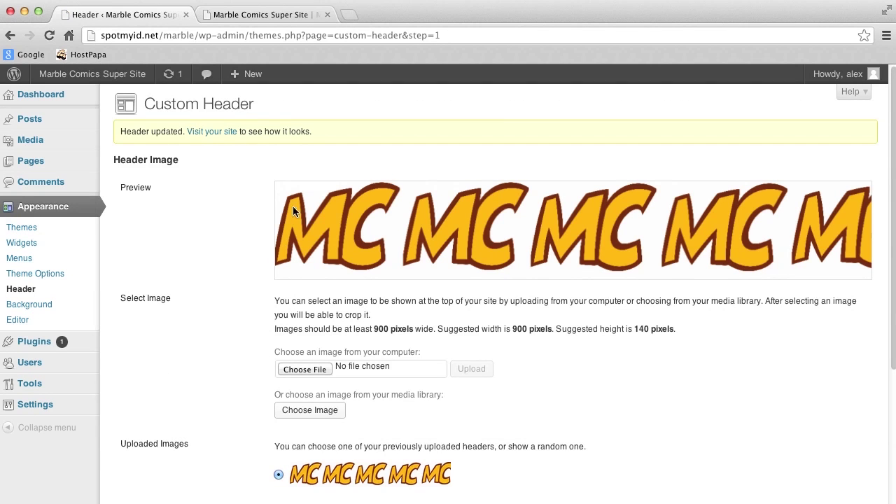
{"action": "left_click", "coordinate": [261, 16]}
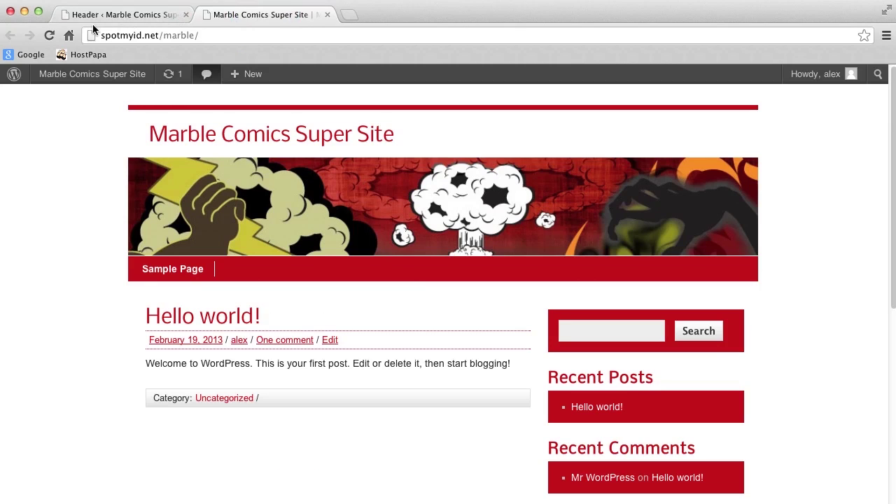
Step: Reload the live Marble Comics Super Site front page to display the orange MC banner header
{"action": "left_click", "coordinate": [49, 35]}
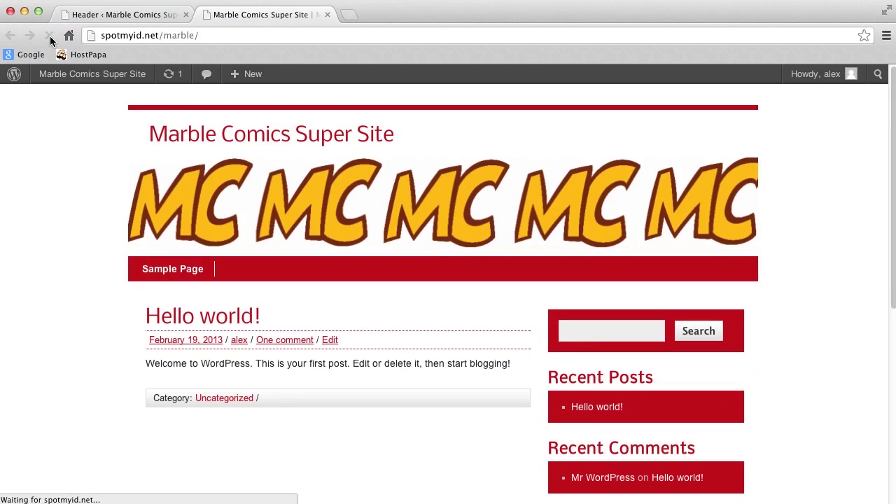